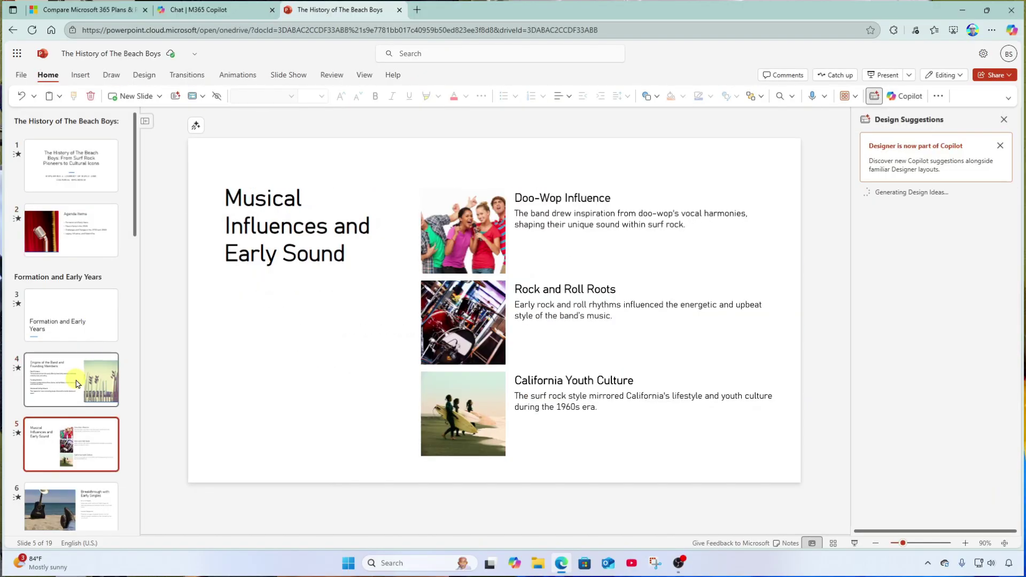
{"action": "key", "text": "Down"}
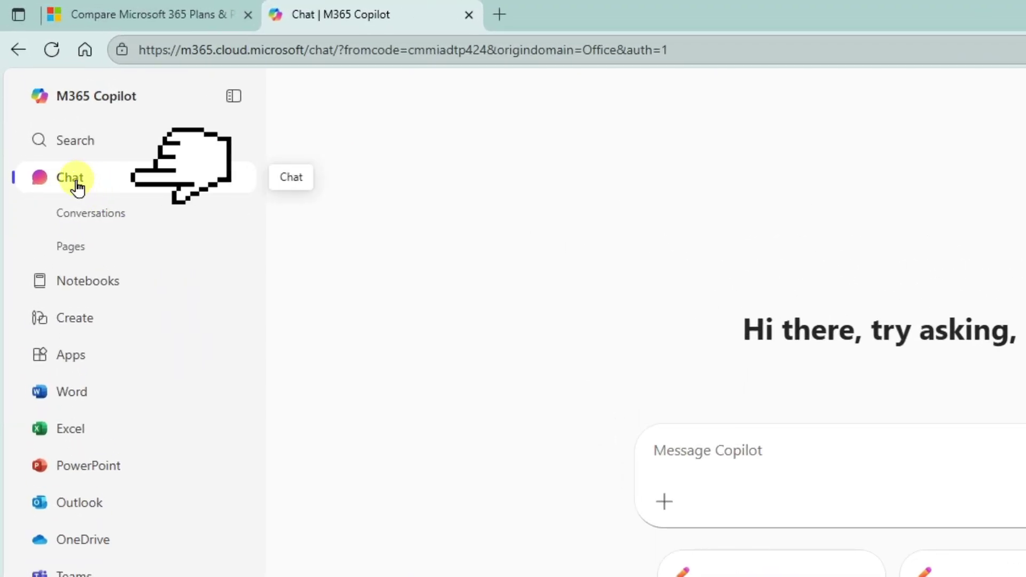
In a new Copilot chat, request a presentation on the history of the Beach Boys.
{"action": "left_click", "coordinate": [76, 182]}
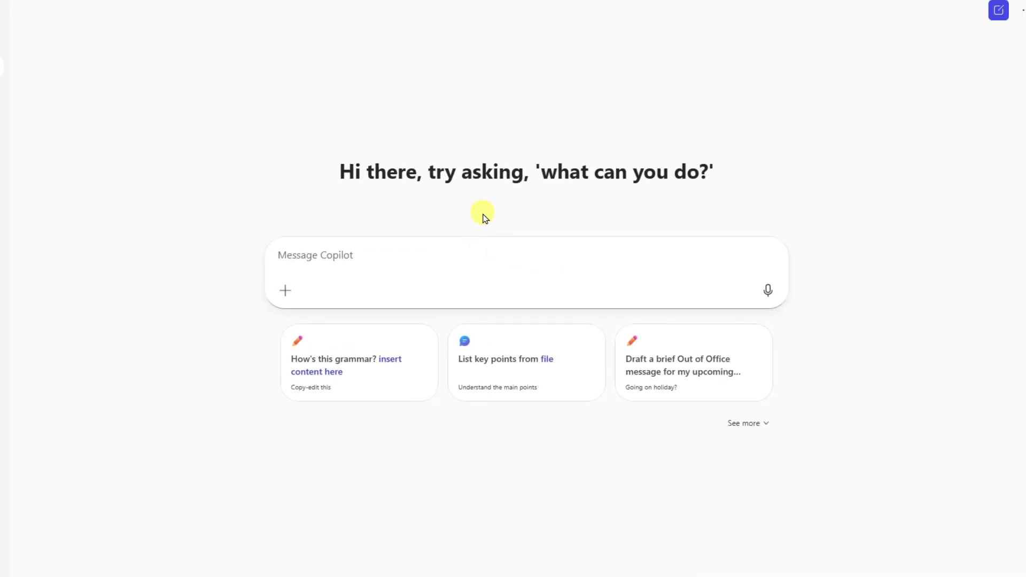
{"action": "type", "text": "Create a presentation about the history of the band the Beach Boys."}
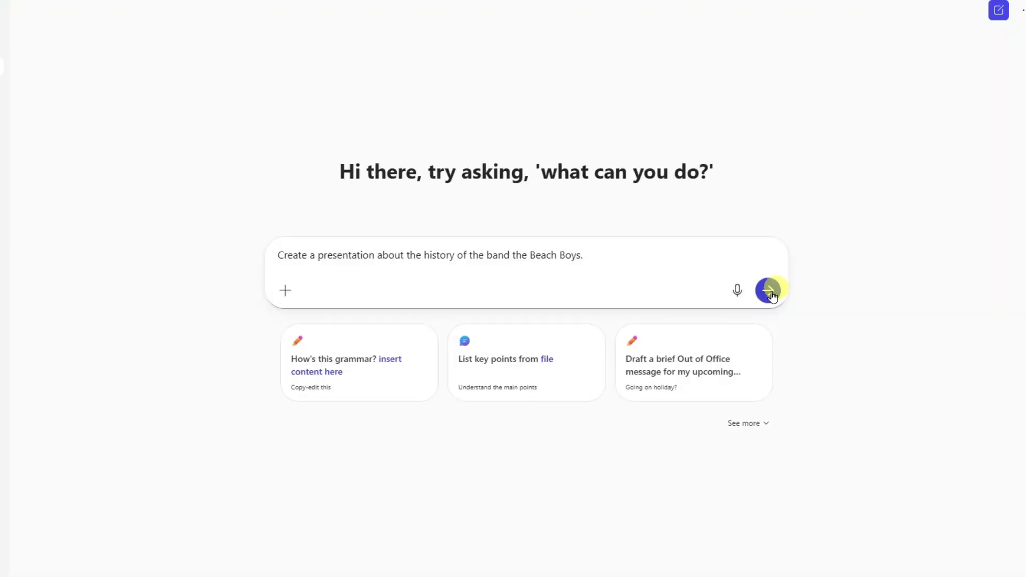
{"action": "left_click", "coordinate": [769, 292]}
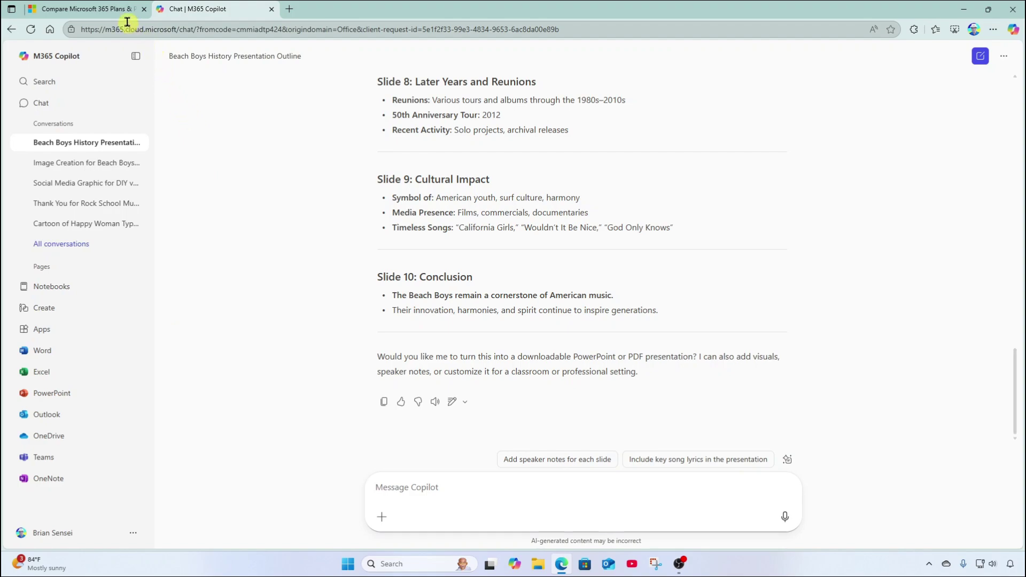
{"action": "left_click", "coordinate": [84, 13]}
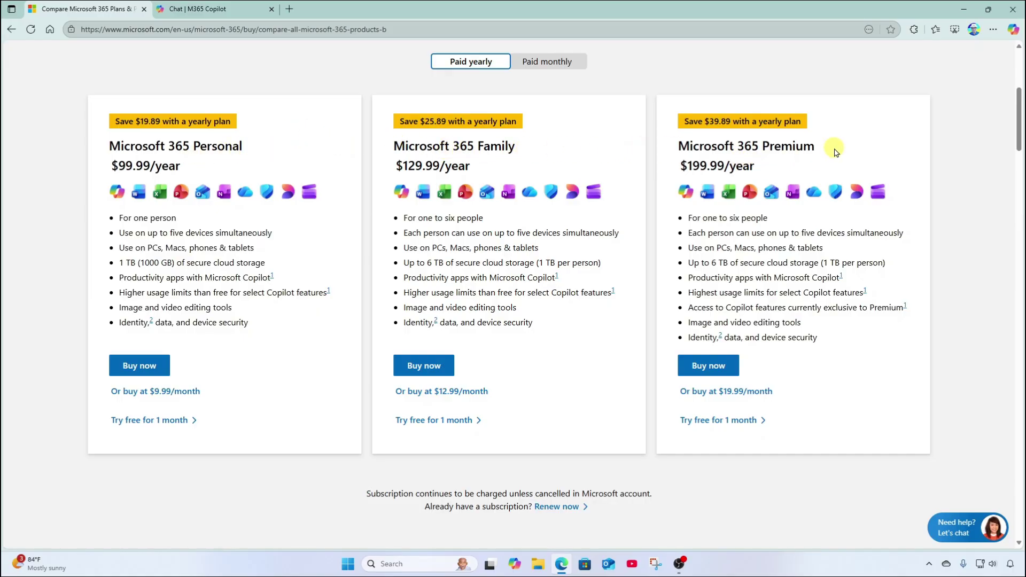
{"action": "left_click", "coordinate": [238, 9]}
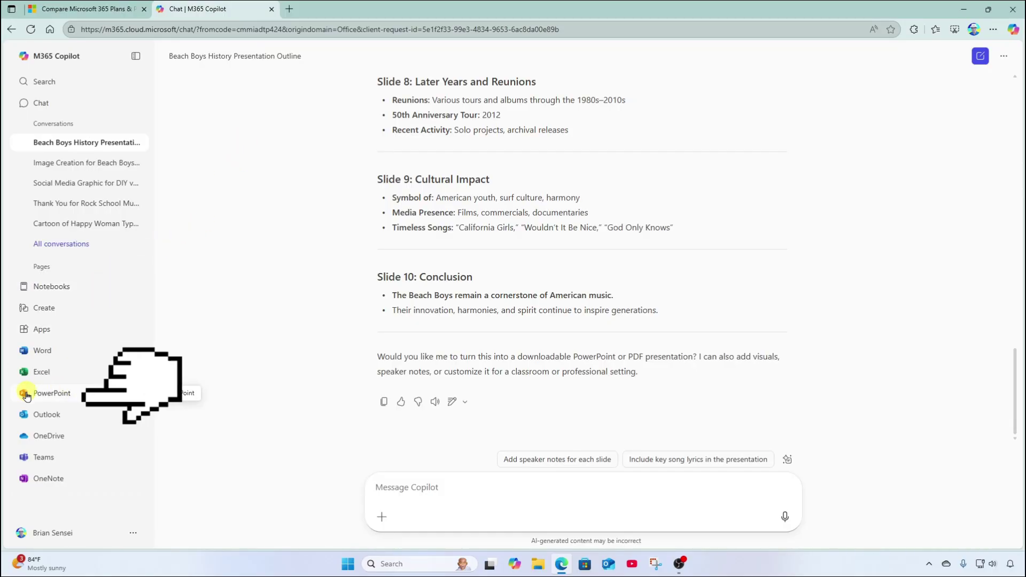
Create a blank PowerPoint presentation and bring up its Copilot options.
{"action": "left_click", "coordinate": [76, 394]}
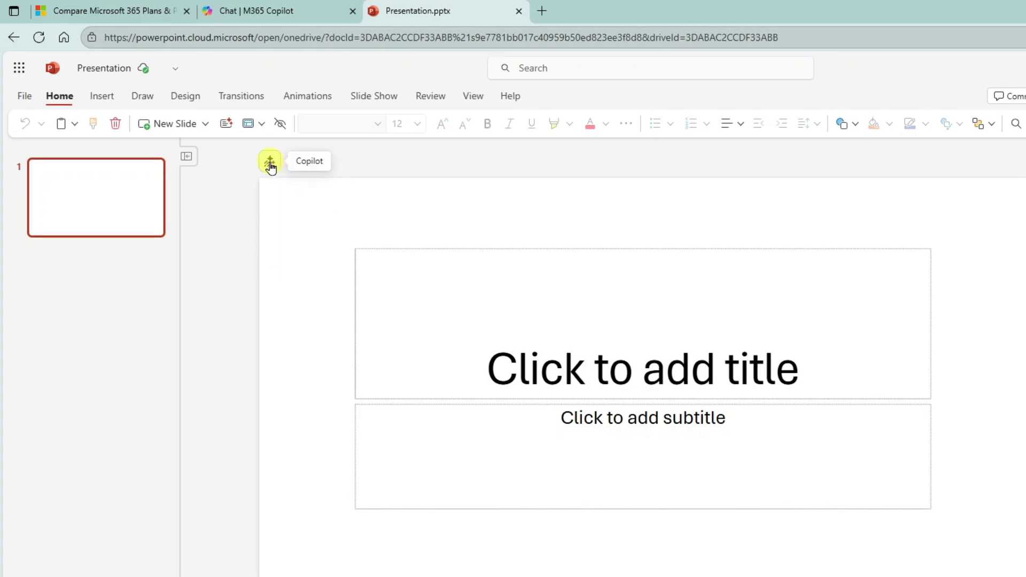
{"action": "left_click", "coordinate": [270, 162]}
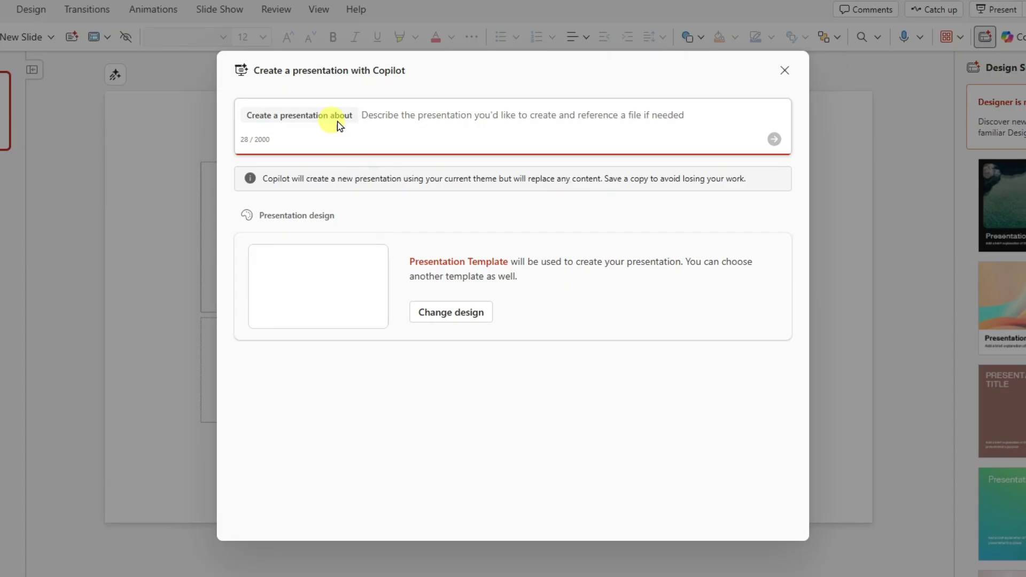
Have Copilot outline 'the history of the band The Beach Boys.'.
{"action": "left_click", "coordinate": [411, 113]}
{"action": "type", "text": "the history of the band The Beach Boys."}
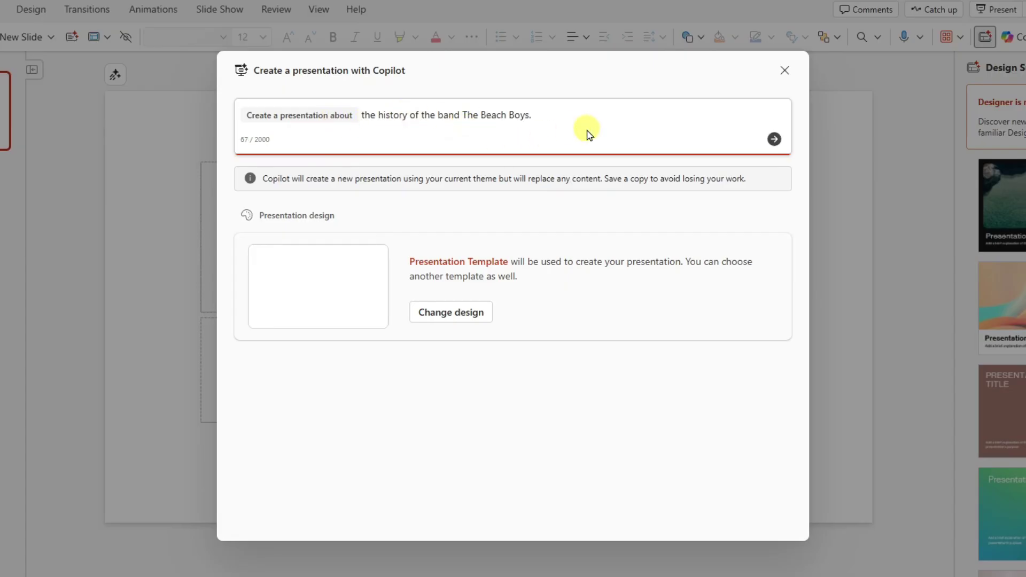
{"action": "left_click", "coordinate": [776, 140]}
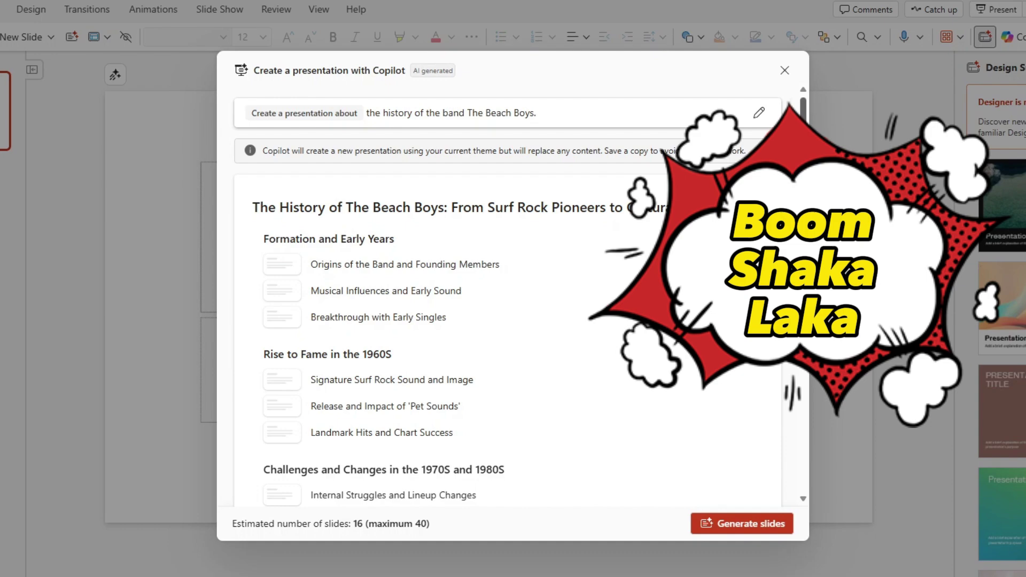
Scroll through the 16-slide outline, starting then cancelling an extra topic between sections.
{"action": "left_click_drag", "start_coordinate": [803, 140], "coordinate": [805, 200]}
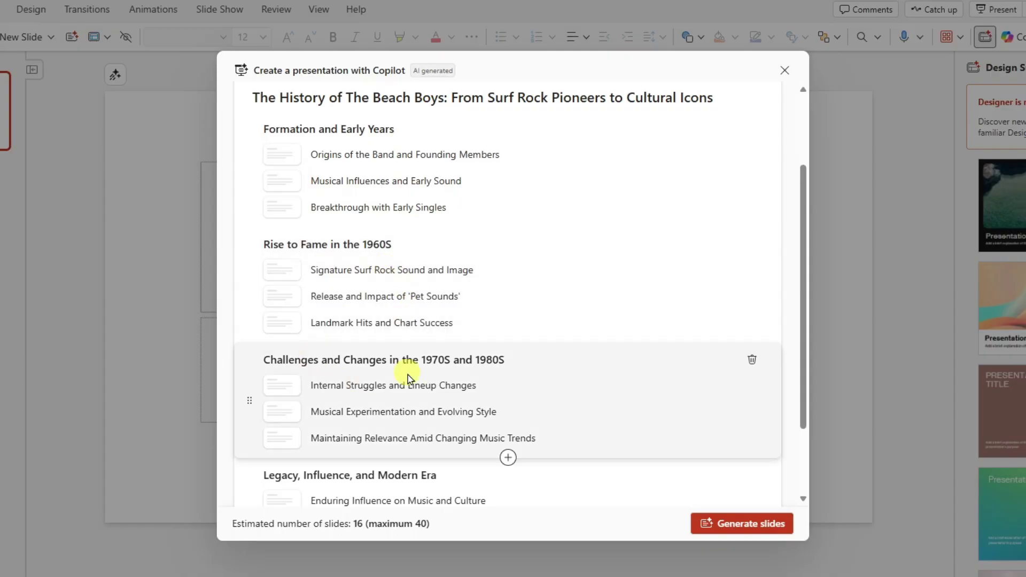
{"action": "scroll", "coordinate": [407, 378], "scroll_direction": "down", "scroll_amount": 3}
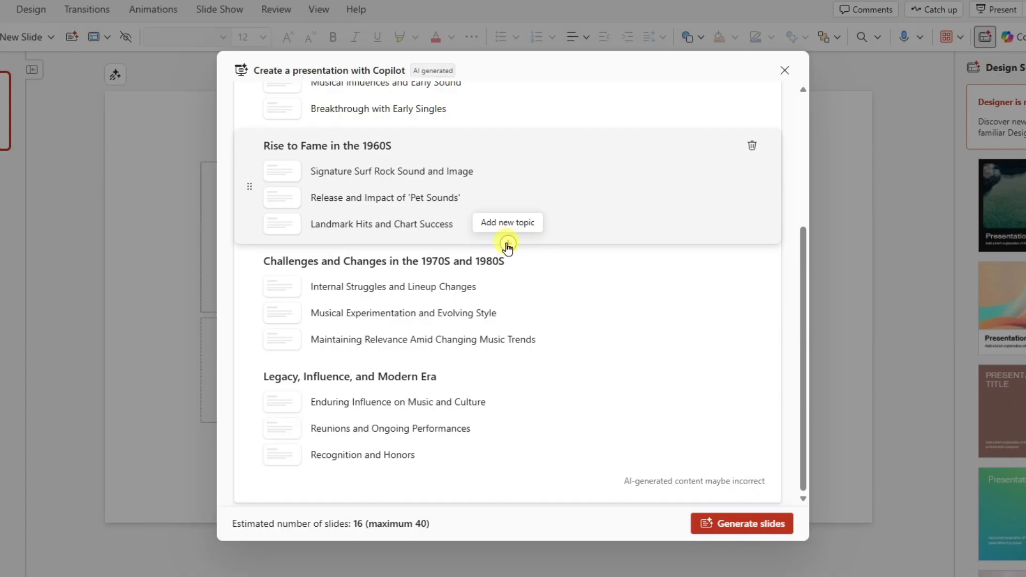
{"action": "left_click", "coordinate": [505, 360]}
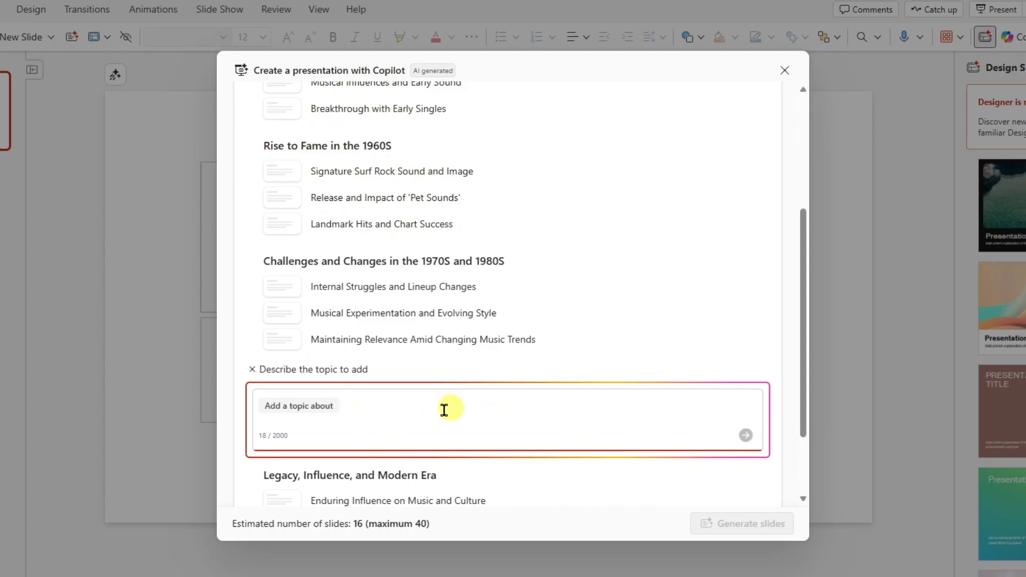
{"action": "left_click", "coordinate": [252, 370]}
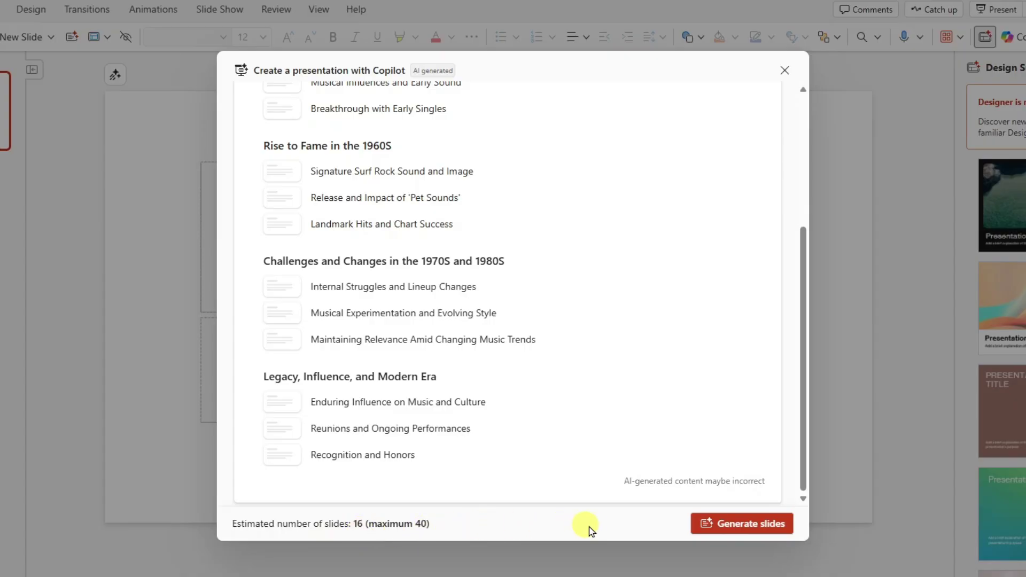
Generate the 19-slide Beach Boys deck from the outline and keep it.
{"action": "left_click", "coordinate": [751, 527]}
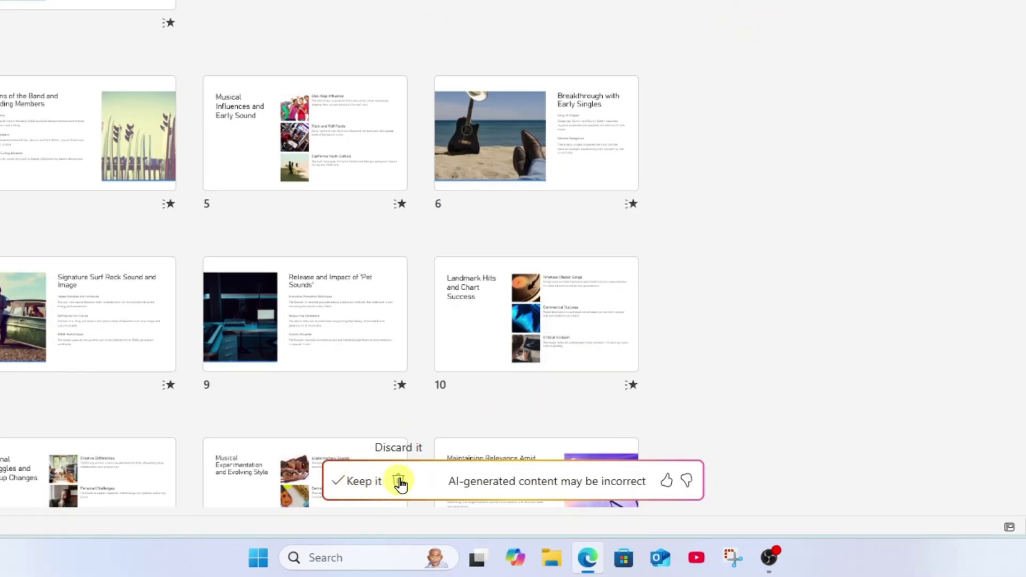
{"action": "left_click", "coordinate": [355, 489]}
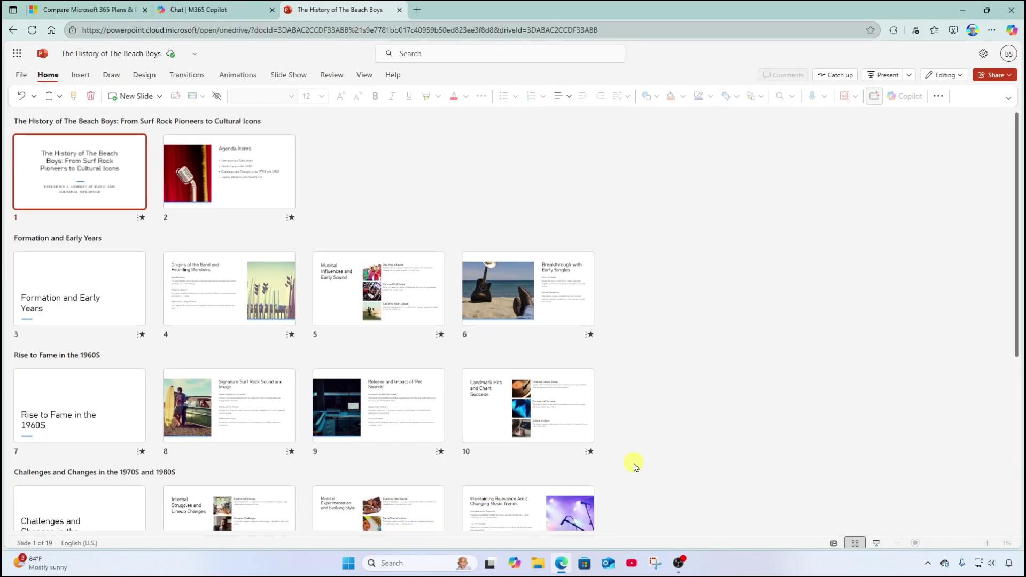
Look over the title slide and the Agenda Items slide's bullet list and microphone picture.
{"action": "left_click", "coordinate": [834, 543]}
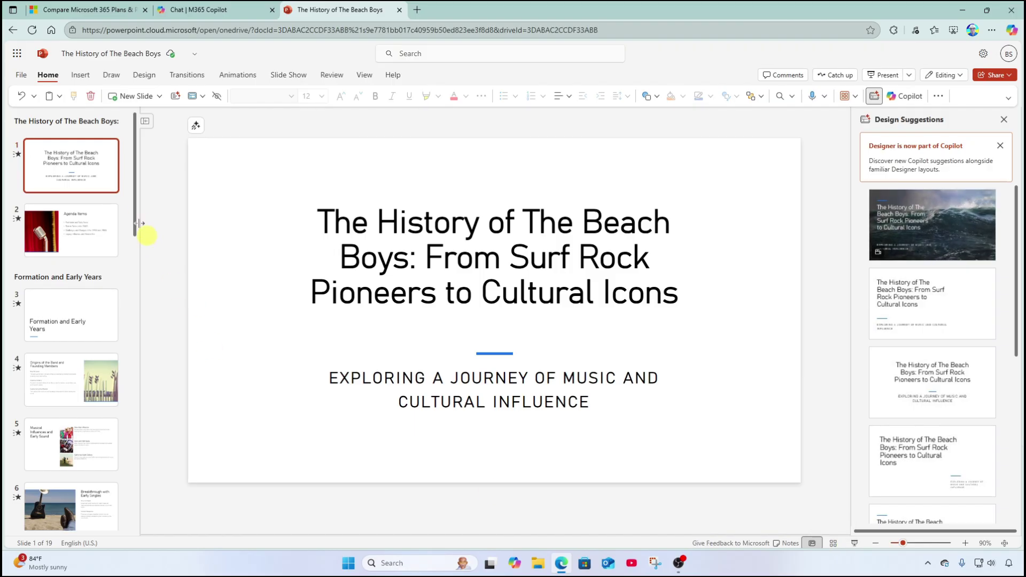
{"action": "left_click", "coordinate": [99, 231]}
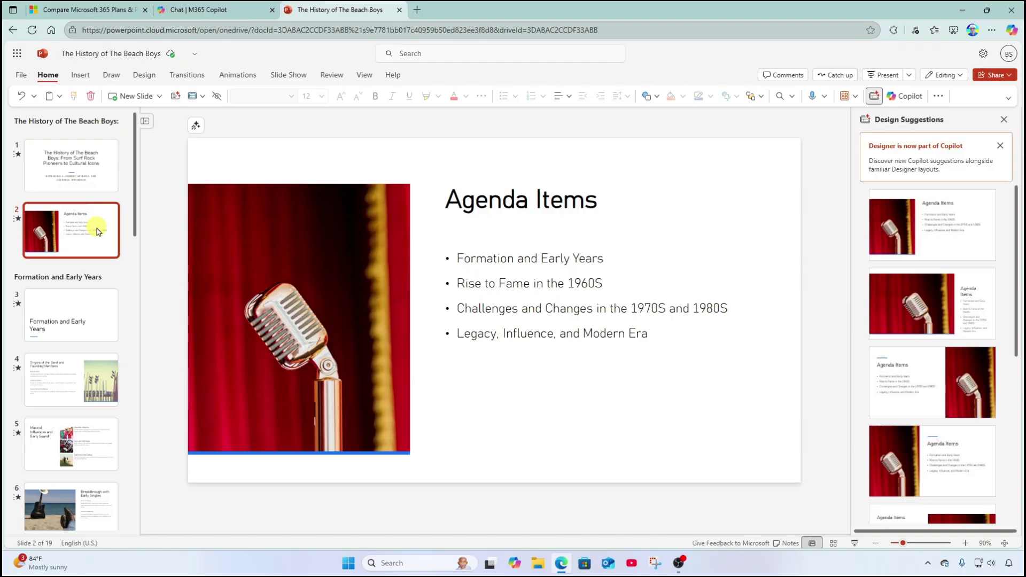
{"action": "left_click", "coordinate": [463, 258]}
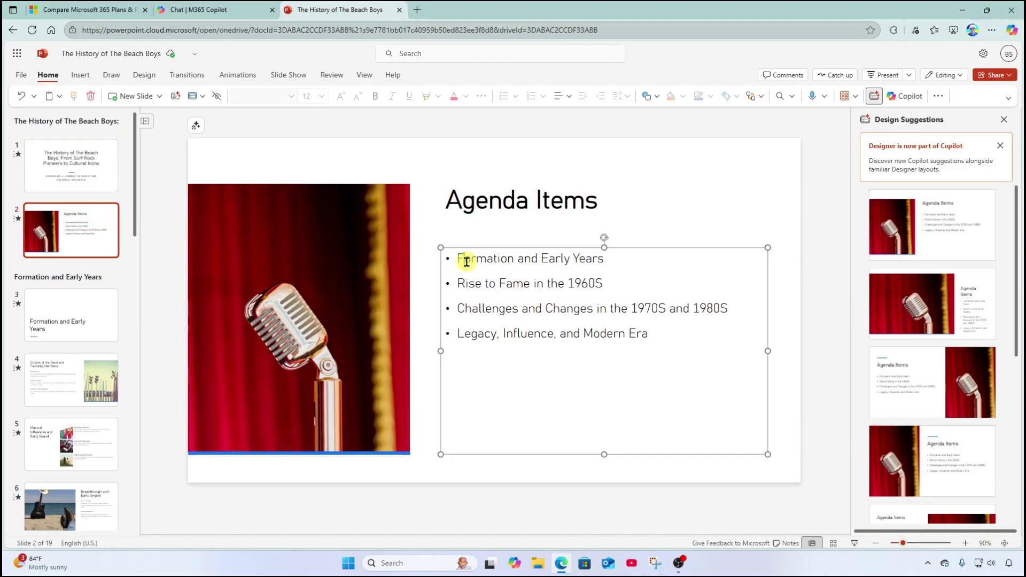
{"action": "left_click", "coordinate": [357, 271]}
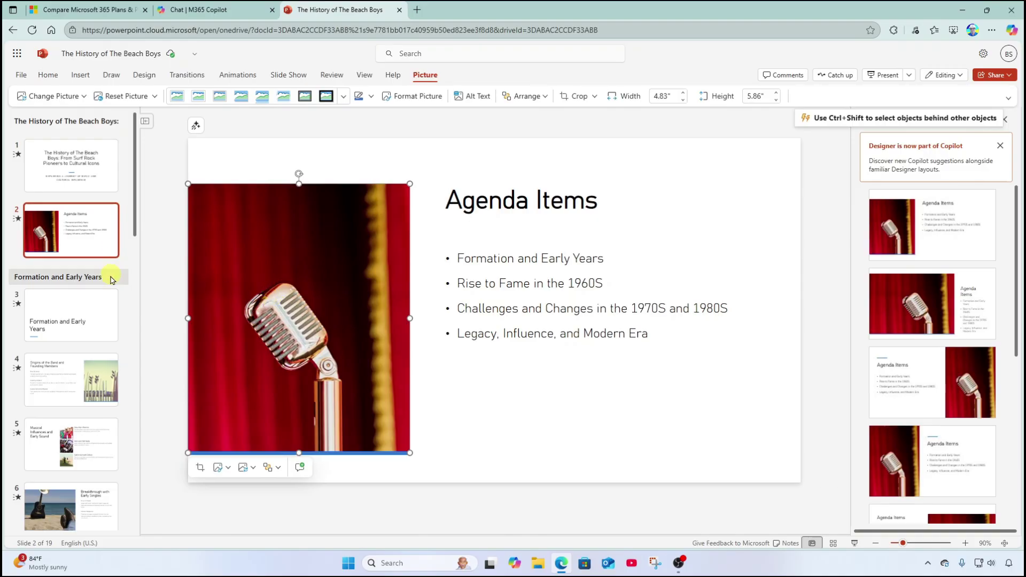
Go to slide 6 and delete its beach guitar photo.
{"action": "left_click", "coordinate": [78, 376]}
{"action": "key", "text": "Down"}
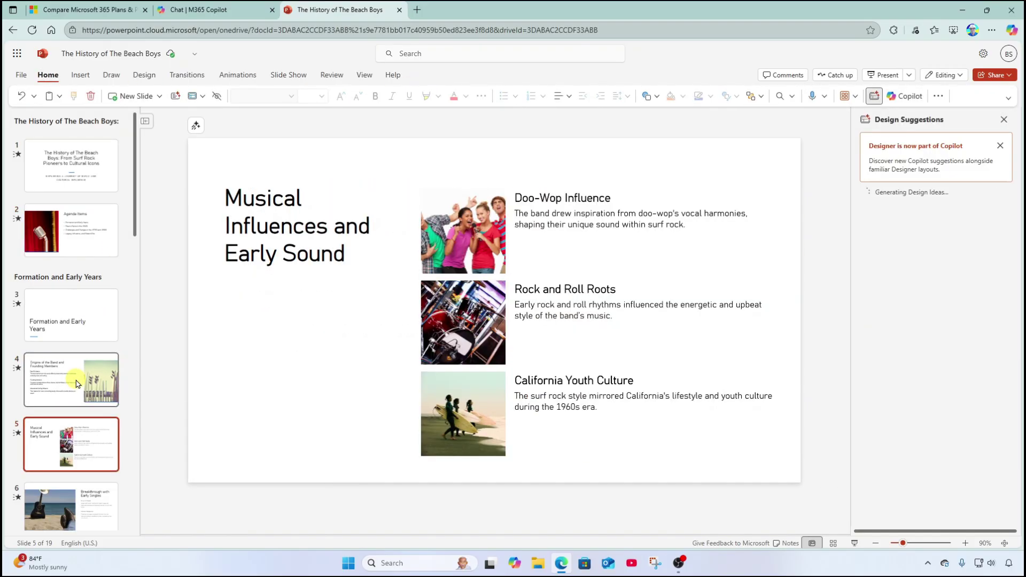
{"action": "key", "text": "Down"}
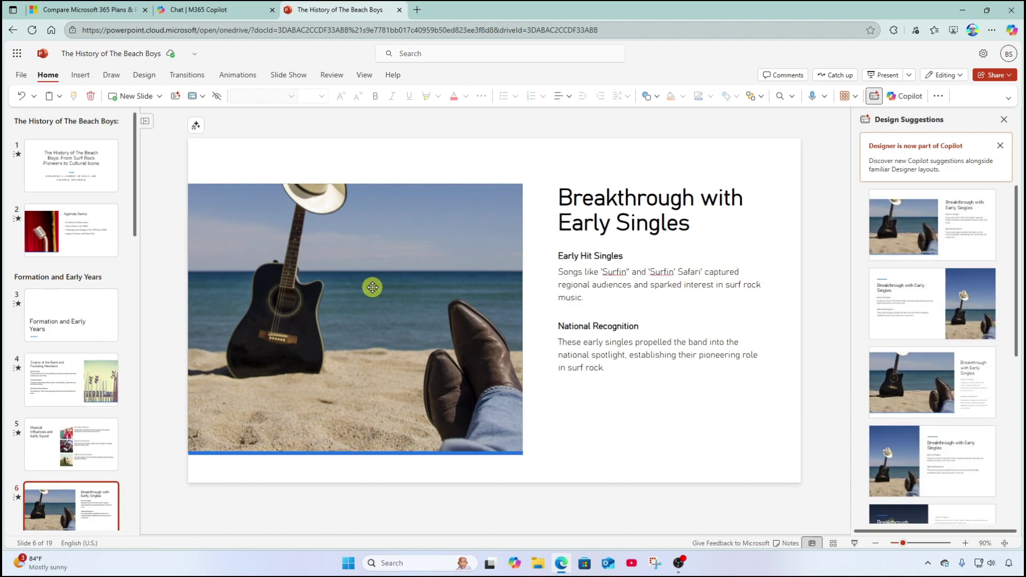
{"action": "left_click", "coordinate": [373, 287]}
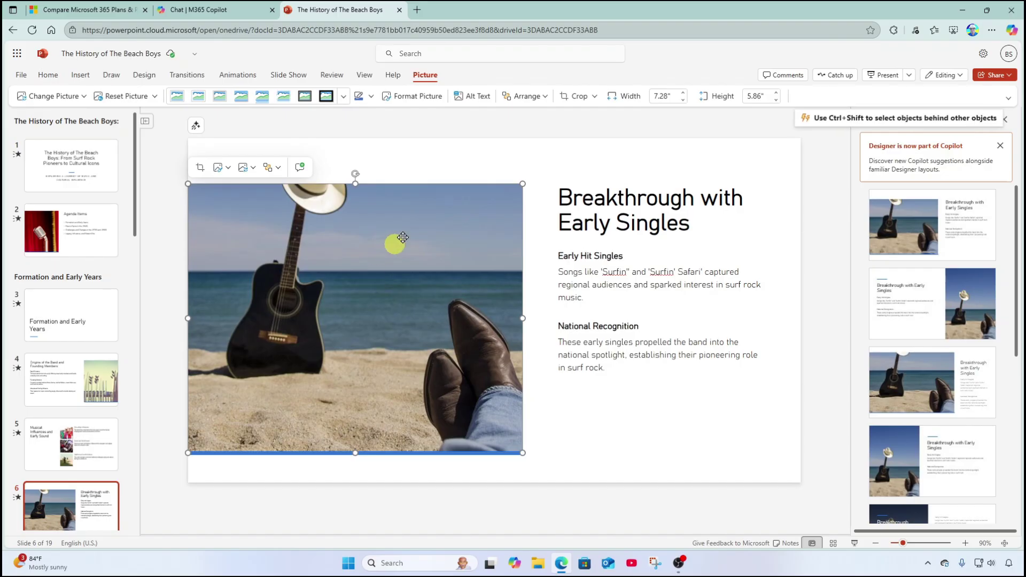
{"action": "key", "text": "Delete"}
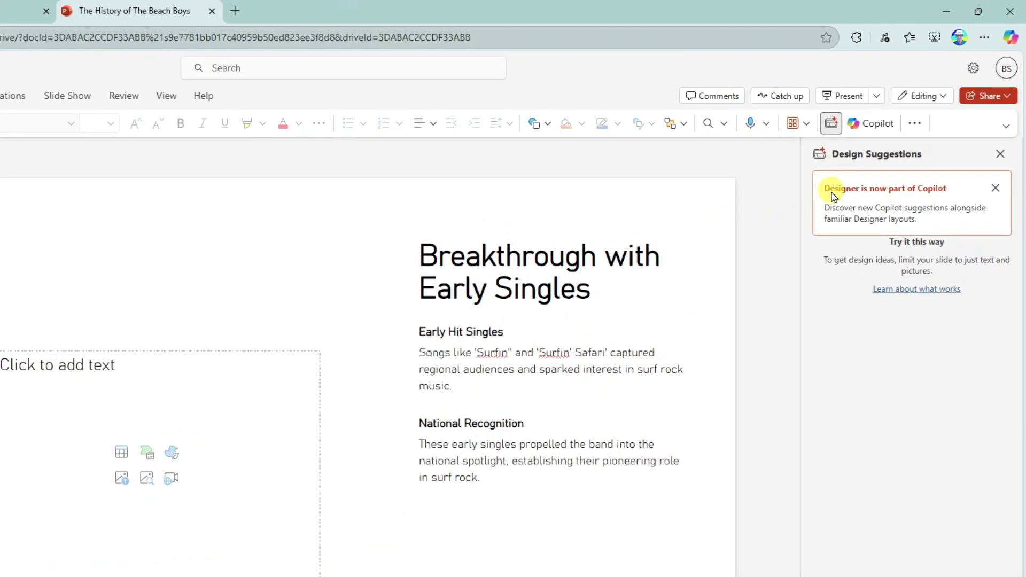
Ask Copilot to 'create an image that reflects the content of this slide.'.
{"action": "left_click", "coordinate": [877, 129]}
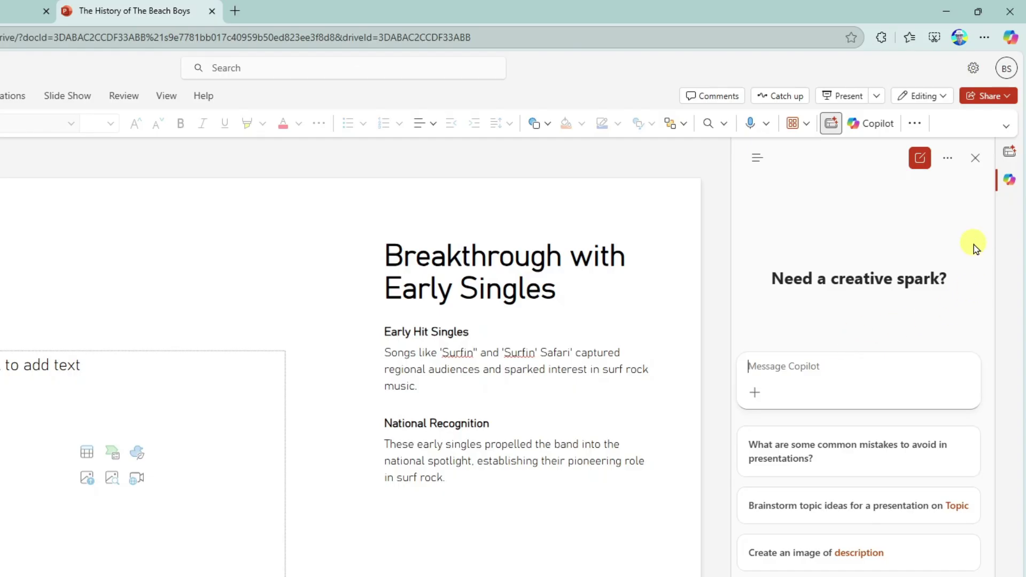
{"action": "type", "text": "create an image that reflects the content of this slide."}
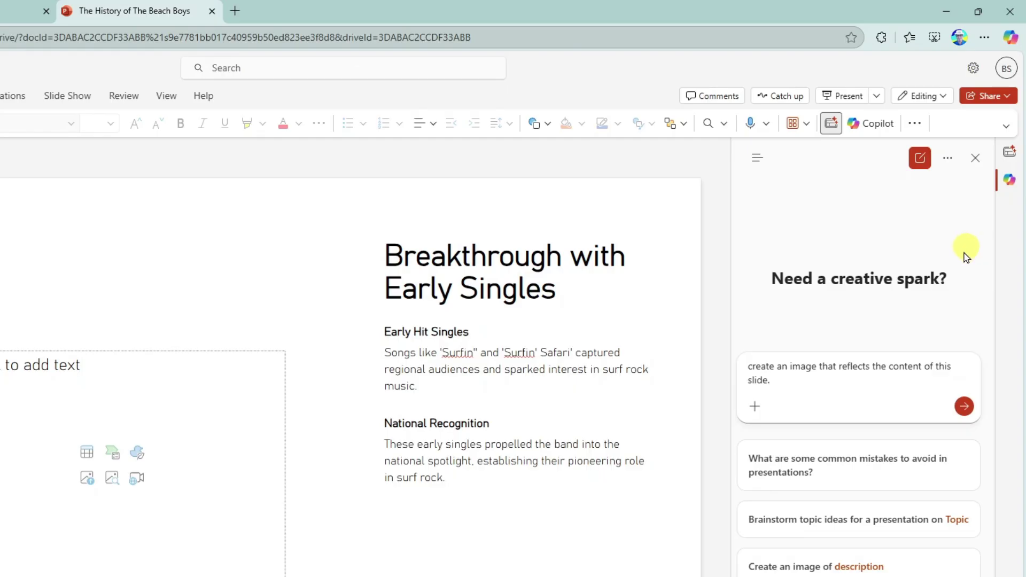
{"action": "left_click", "coordinate": [964, 407]}
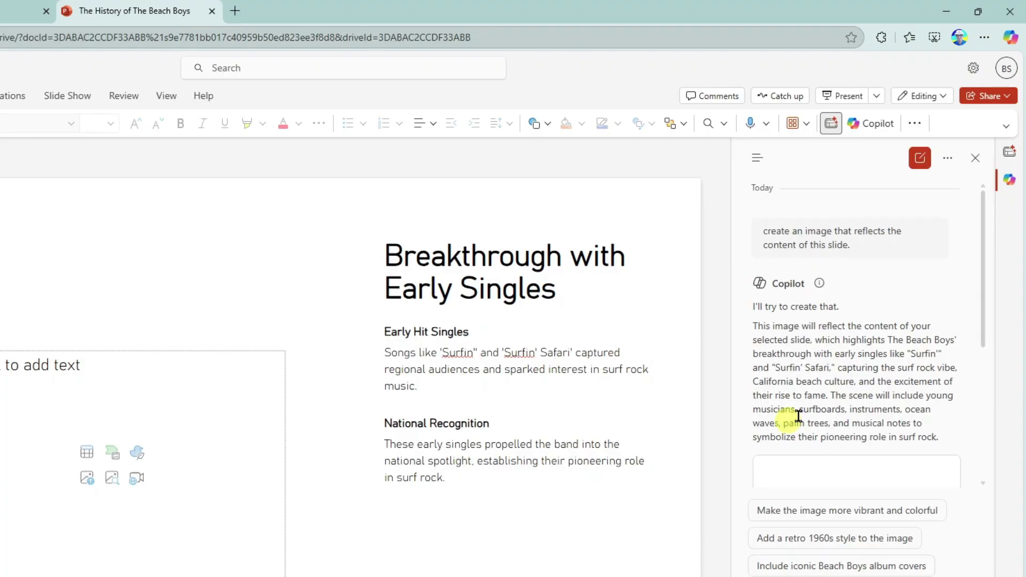
Scroll the Copilot pane until the retro surf-band image finishes generating.
{"action": "left_click_drag", "start_coordinate": [985, 253], "coordinate": [986, 317]}
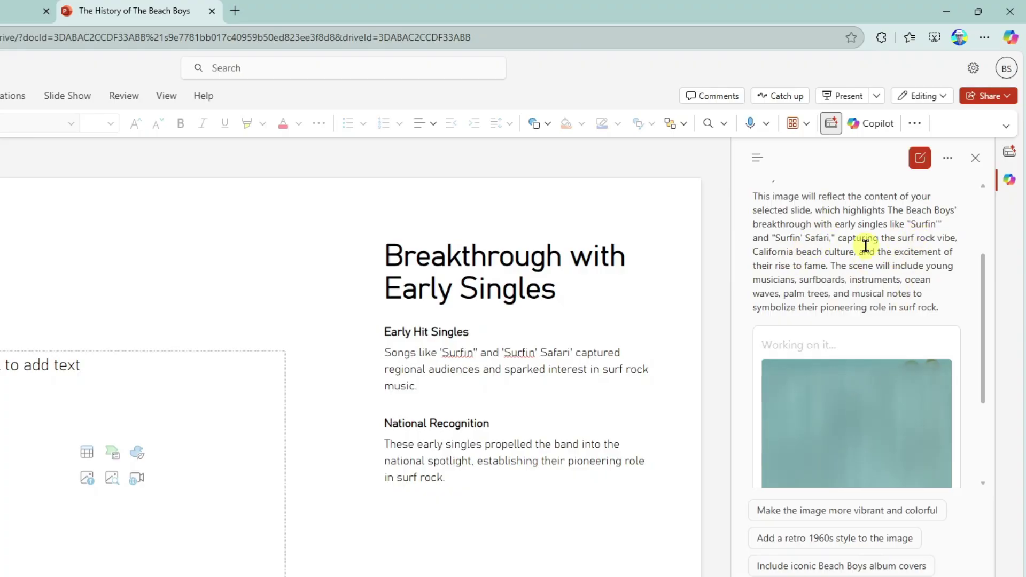
{"action": "left_click_drag", "start_coordinate": [985, 261], "coordinate": [990, 346]}
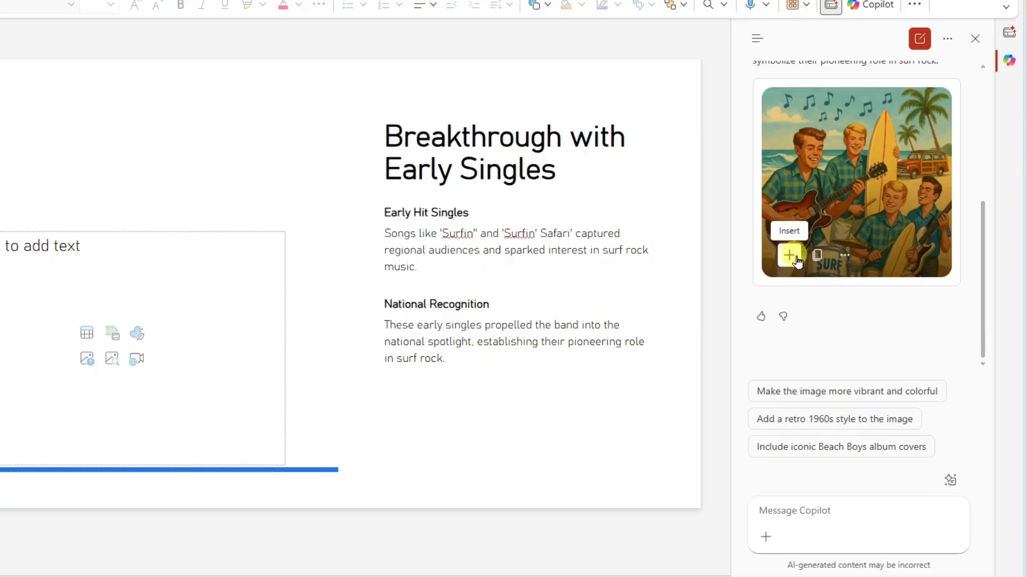
{"action": "mouse_move", "coordinate": [844, 260]}
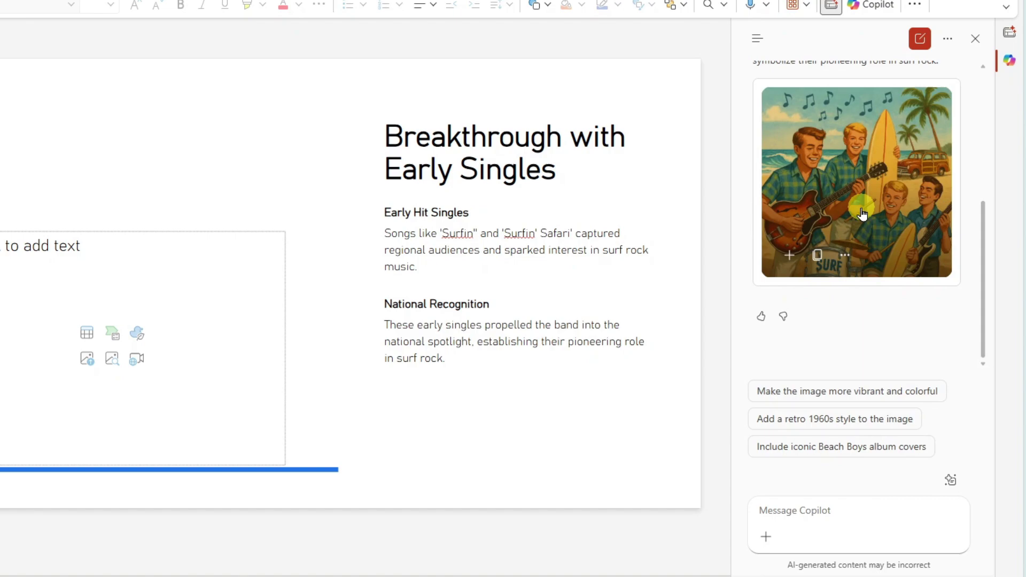
Insert the surf-band image on slide 6, enlarge it, and apply the picture-right Designer layout.
{"action": "left_click", "coordinate": [789, 258]}
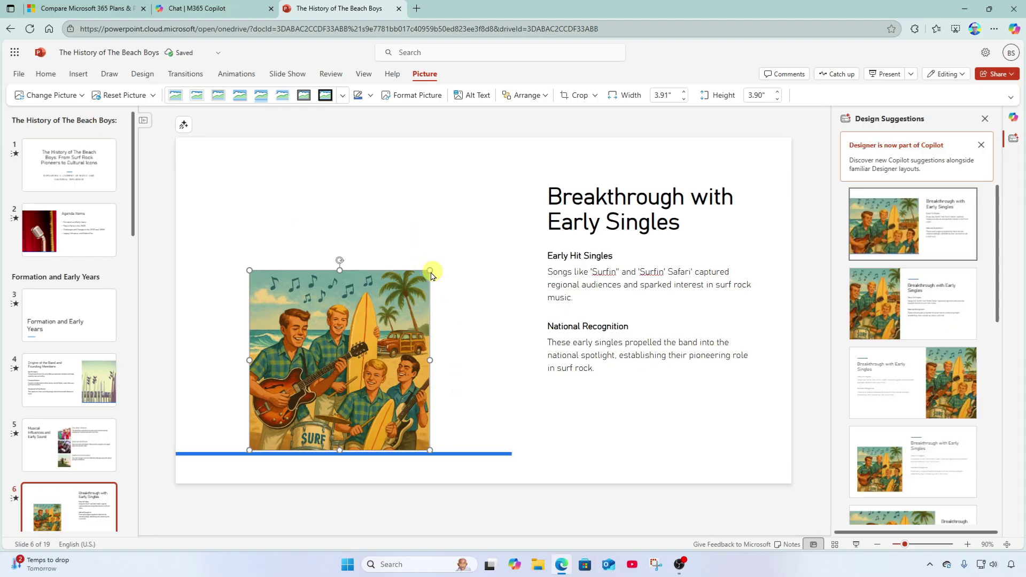
{"action": "left_click_drag", "start_coordinate": [431, 272], "coordinate": [427, 238]}
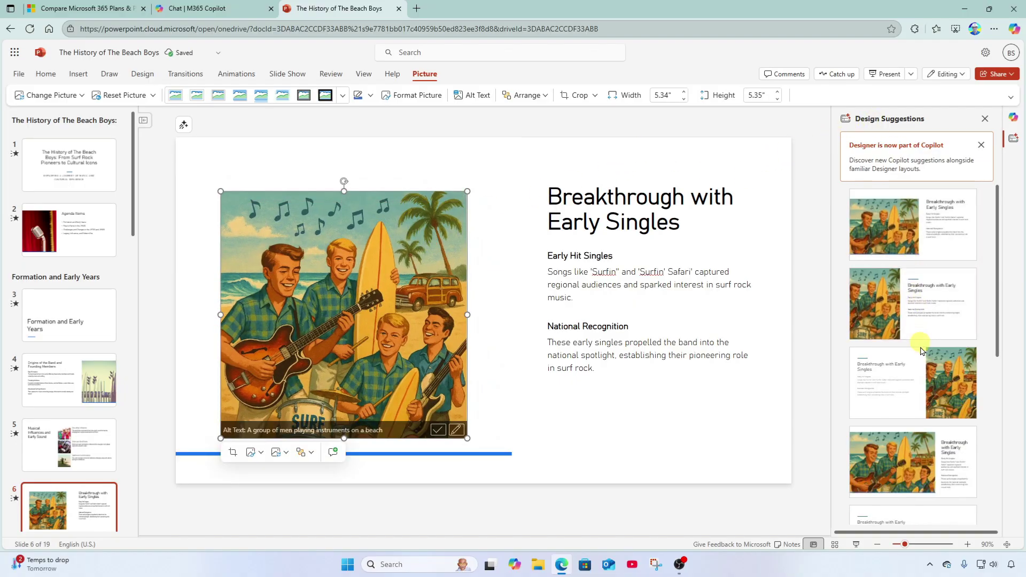
{"action": "left_click", "coordinate": [911, 383]}
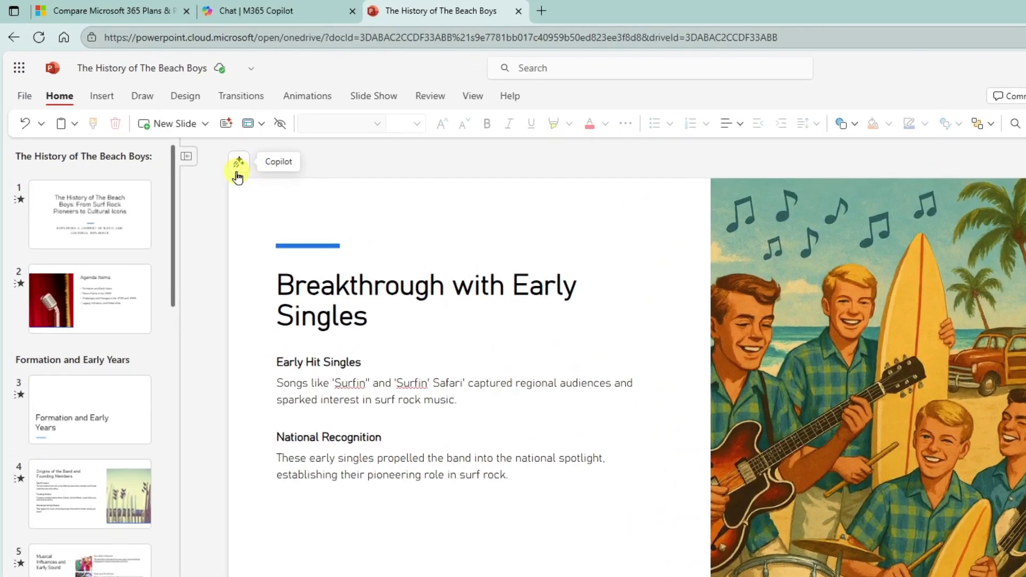
Use the Copilot icon on slide 6 to start an Ask Copilot chat.
{"action": "left_click", "coordinate": [239, 163]}
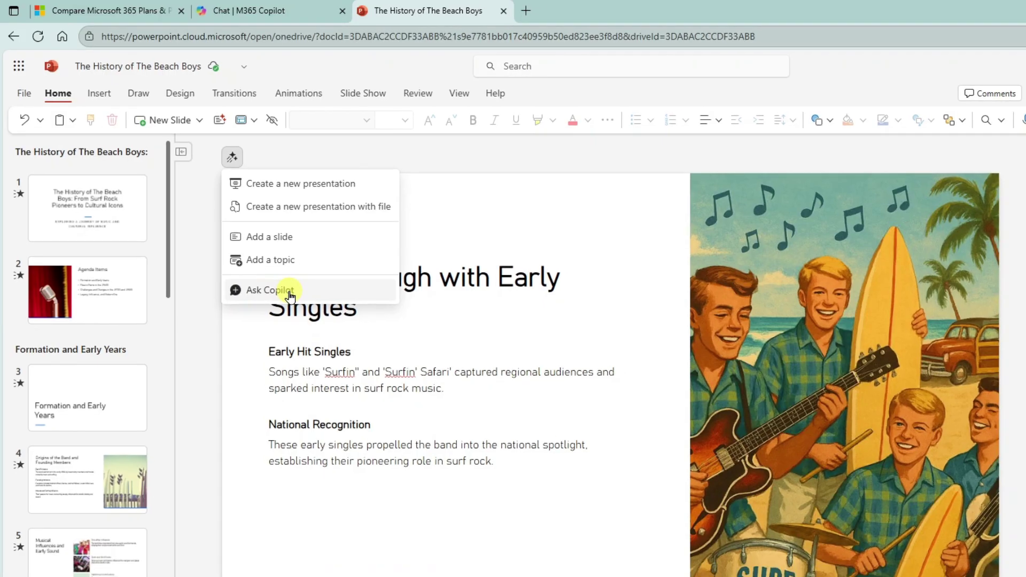
{"action": "left_click", "coordinate": [278, 298]}
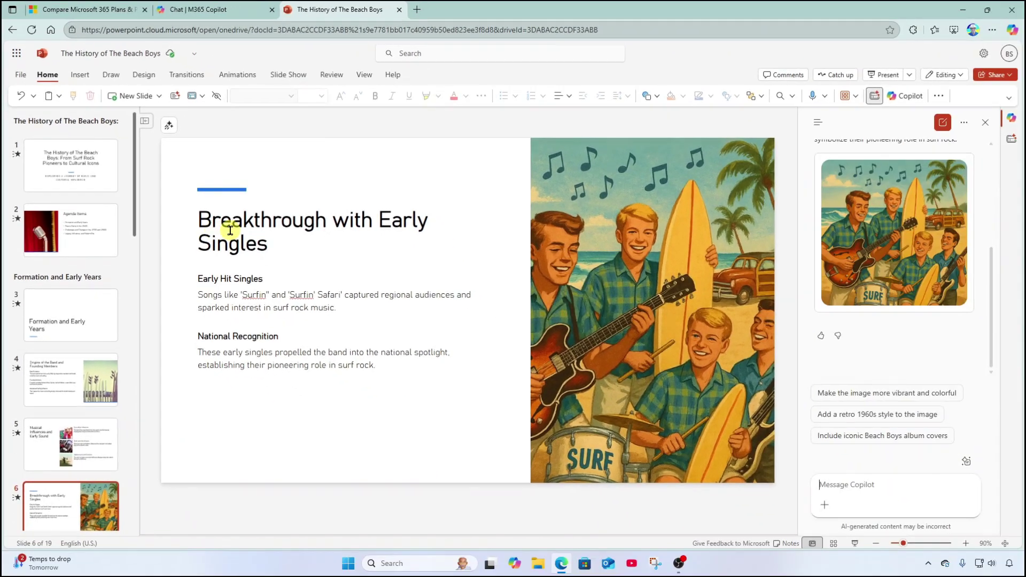
Open and close the New Slide layouts, then start New slide with Copilot without adding a slide.
{"action": "left_click", "coordinate": [159, 96]}
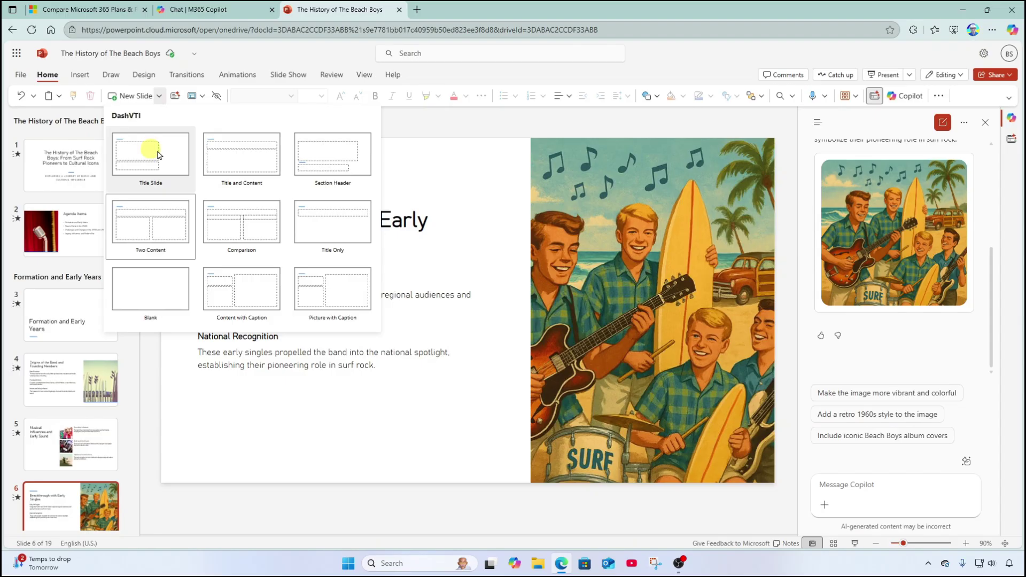
{"action": "left_click", "coordinate": [160, 101]}
{"action": "left_click", "coordinate": [174, 98]}
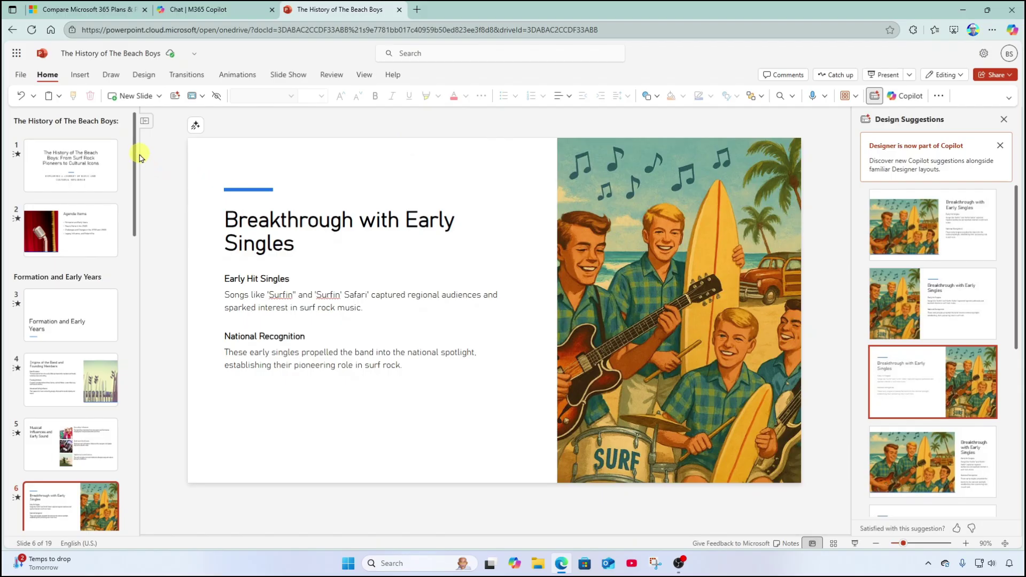
Go to slide 17, then to slide 18, Recognition and Honors, with its trophy photo.
{"action": "left_click_drag", "start_coordinate": [135, 150], "coordinate": [134, 444]}
{"action": "left_click", "coordinate": [62, 351]}
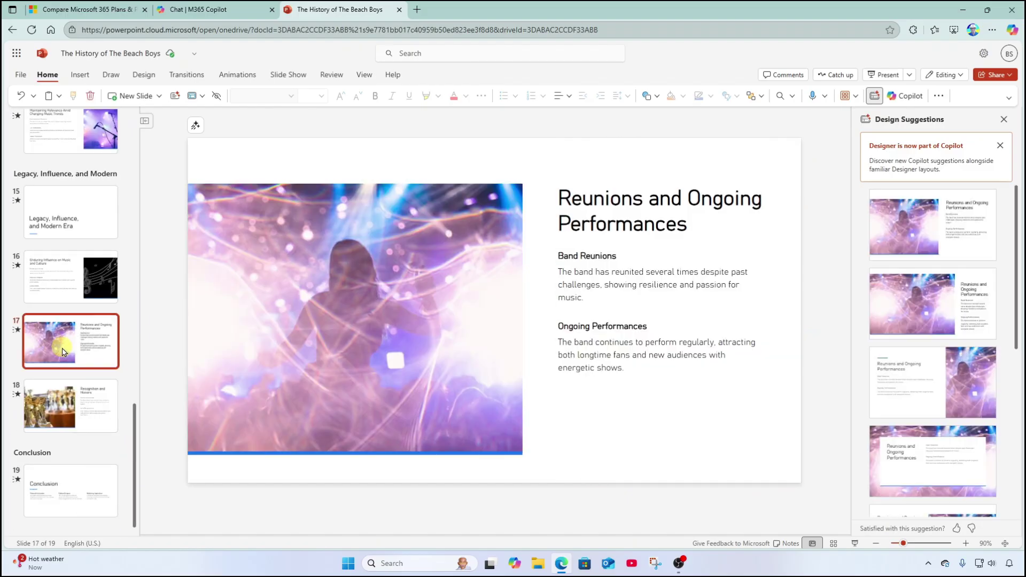
{"action": "left_click", "coordinate": [73, 415]}
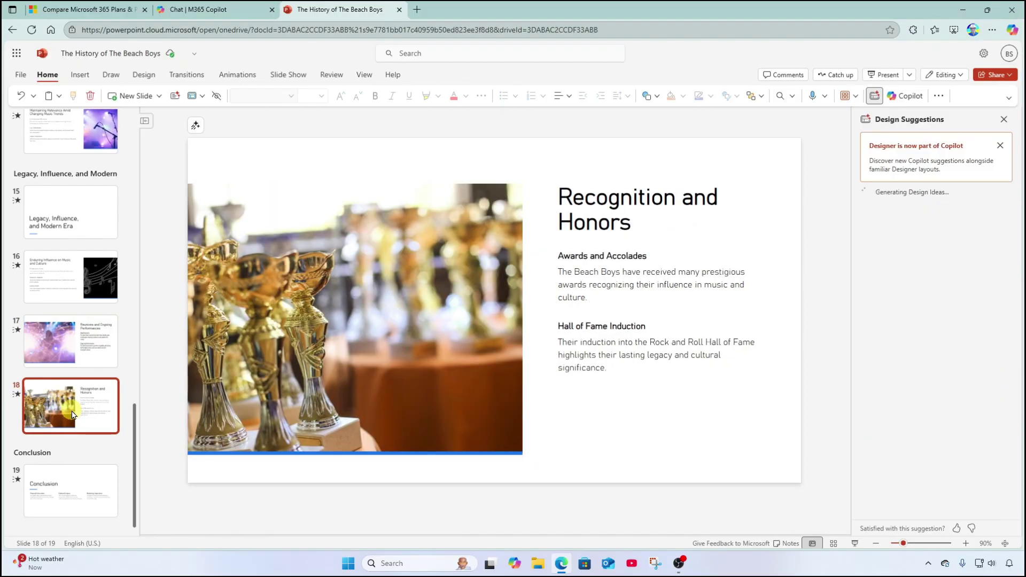